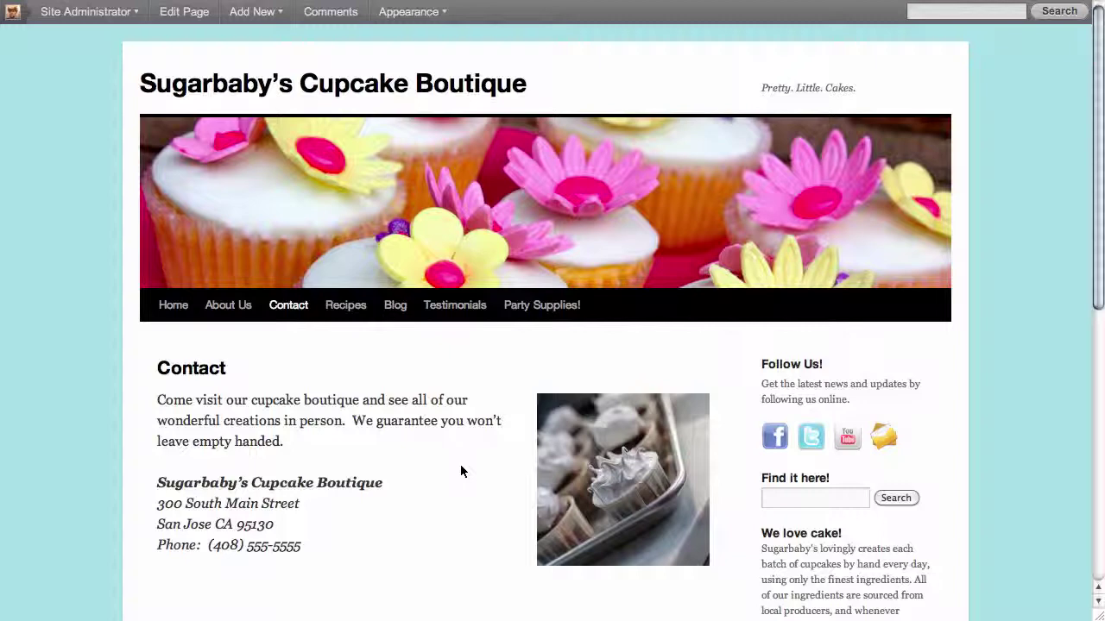
Step: Scroll down the live Contact page of the cupcake boutique site
scroll(505, 468, "down", 3)
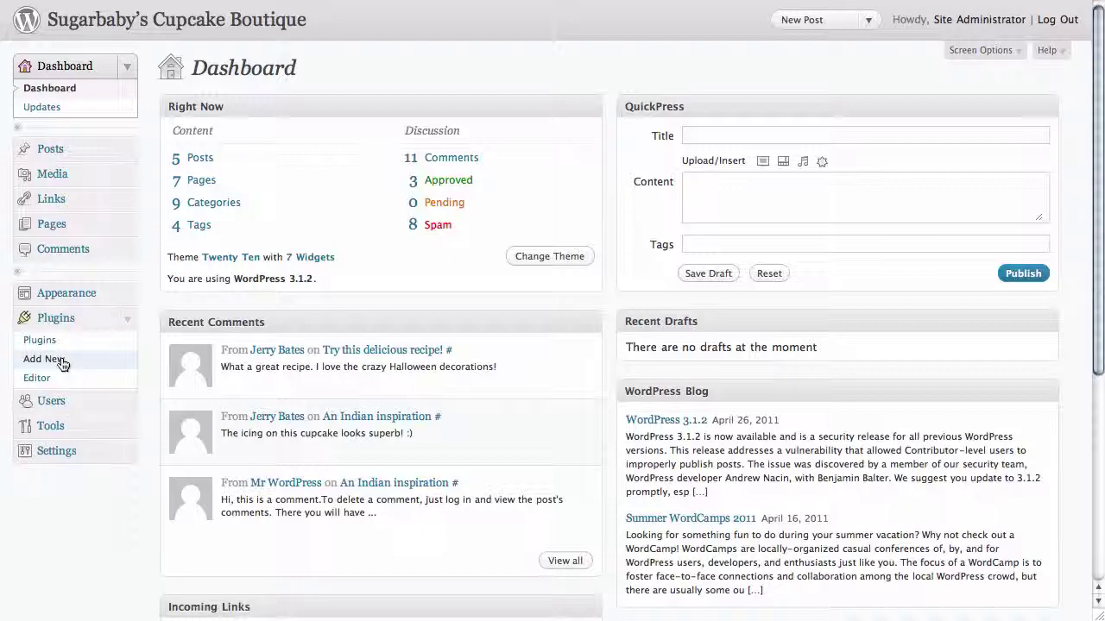
Step: Search the plugin directory for 'contact form 7' from Plugins > Add New
left_click(62, 361)
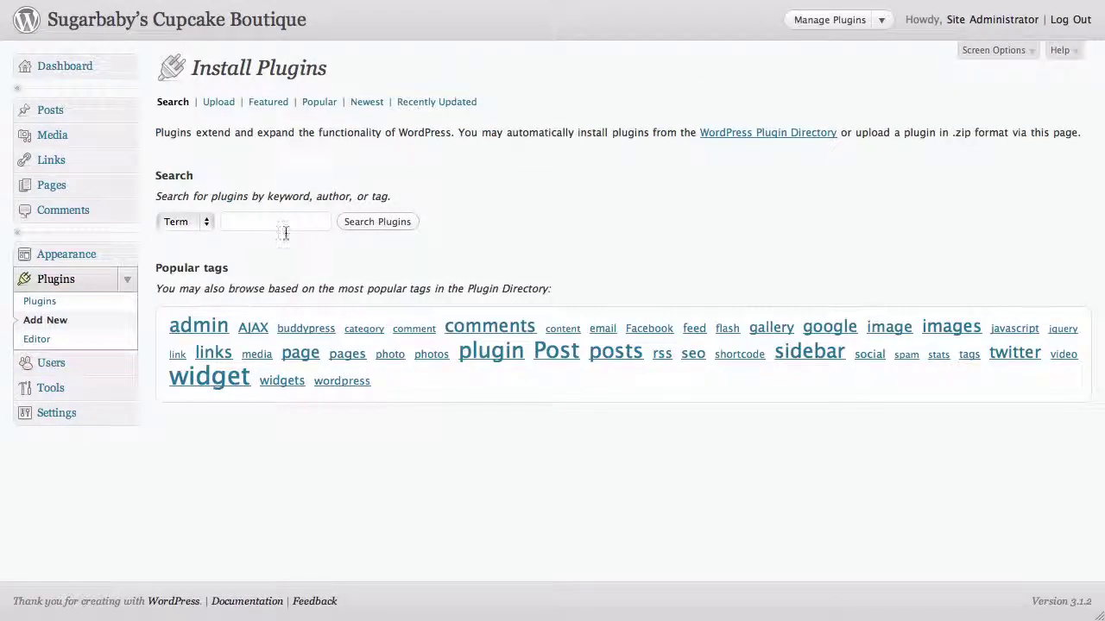
left_click(284, 226)
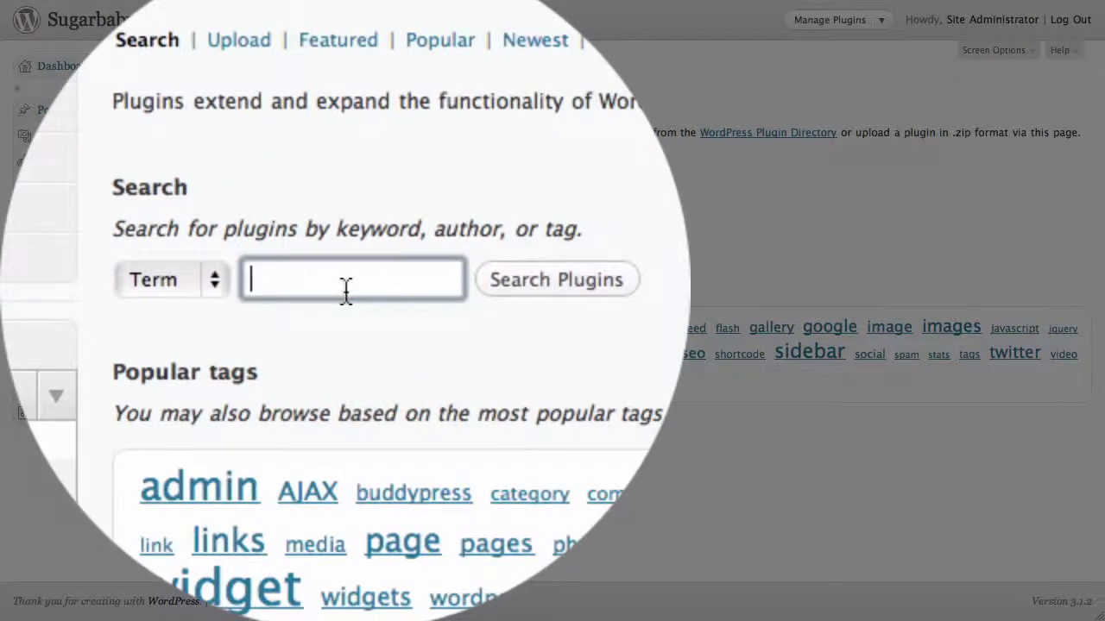
type("contact form 7")
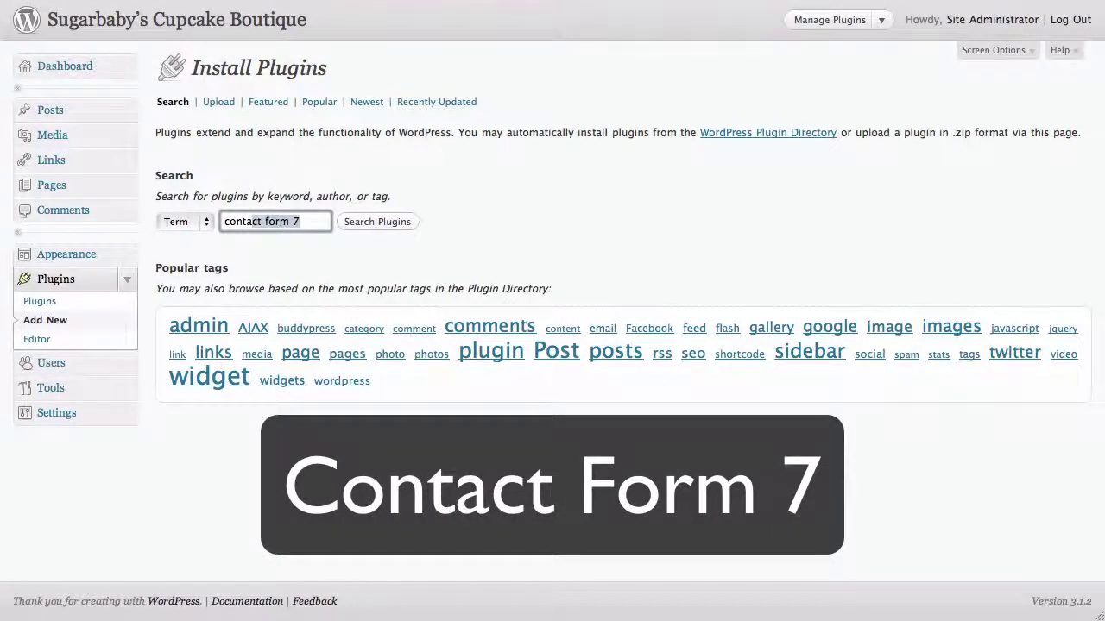
left_click_drag(252, 223, 308, 226)
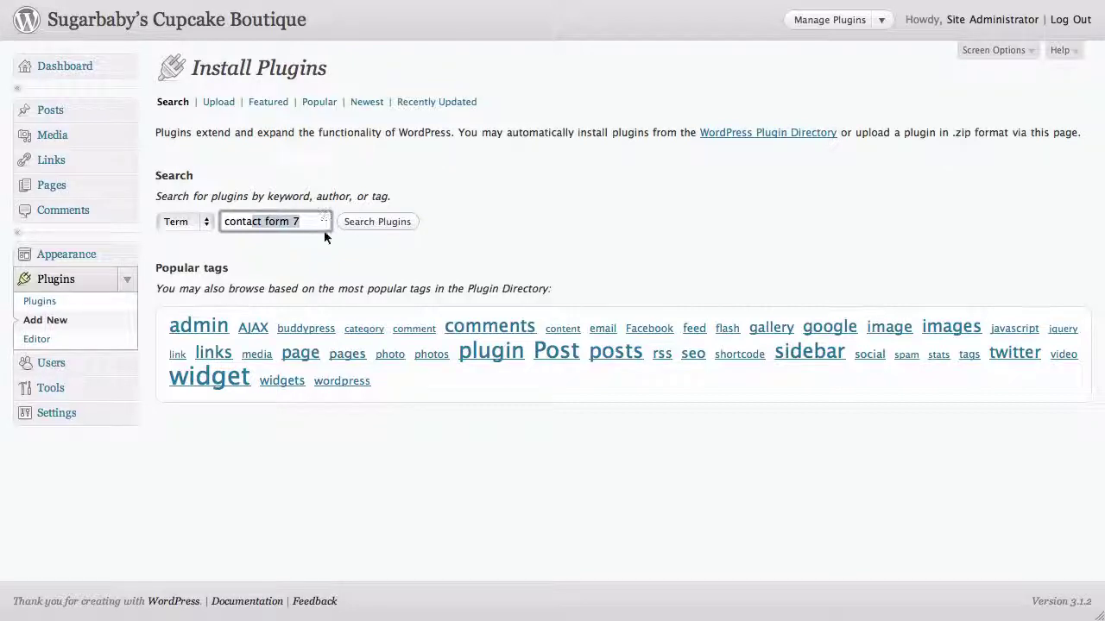
left_click(322, 226)
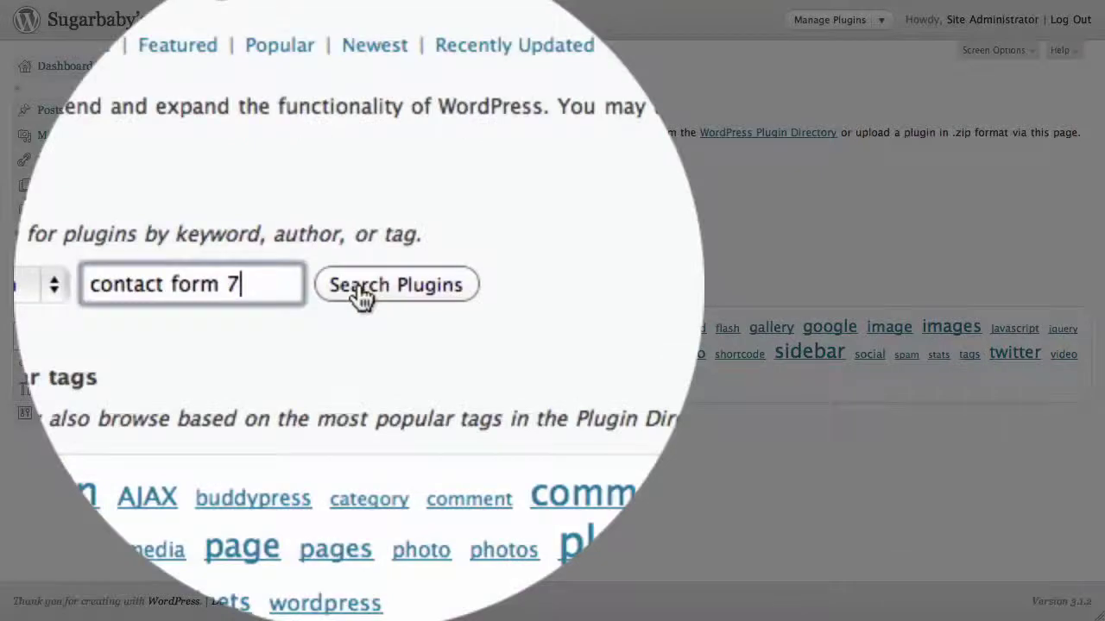
left_click(360, 224)
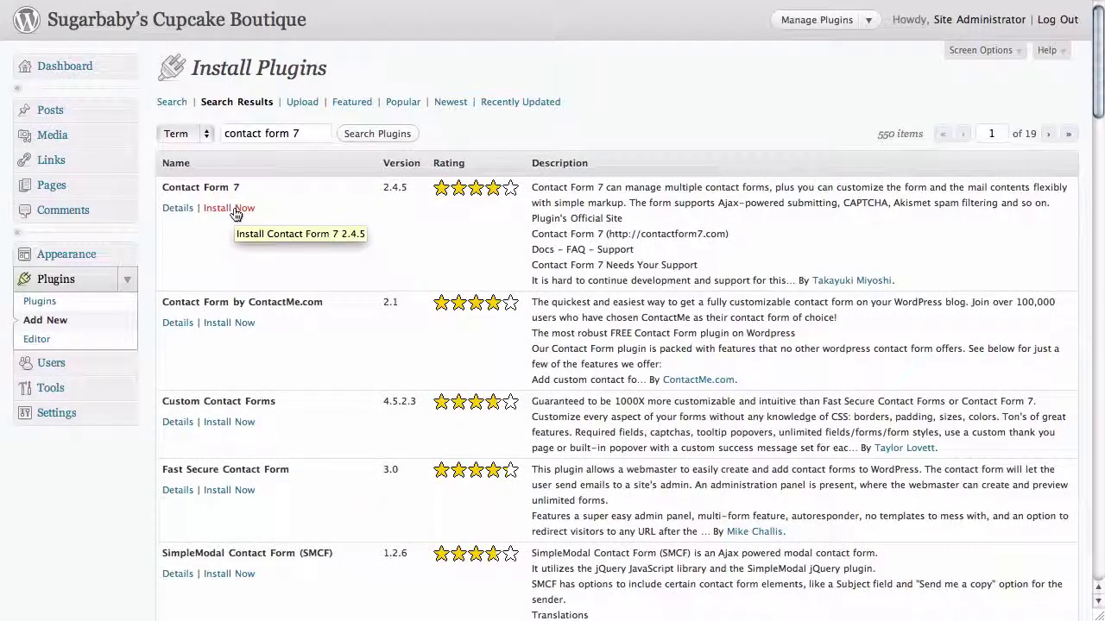
Step: Install Contact Form 7, confirm the prompt, and activate the plugin
left_click(235, 210)
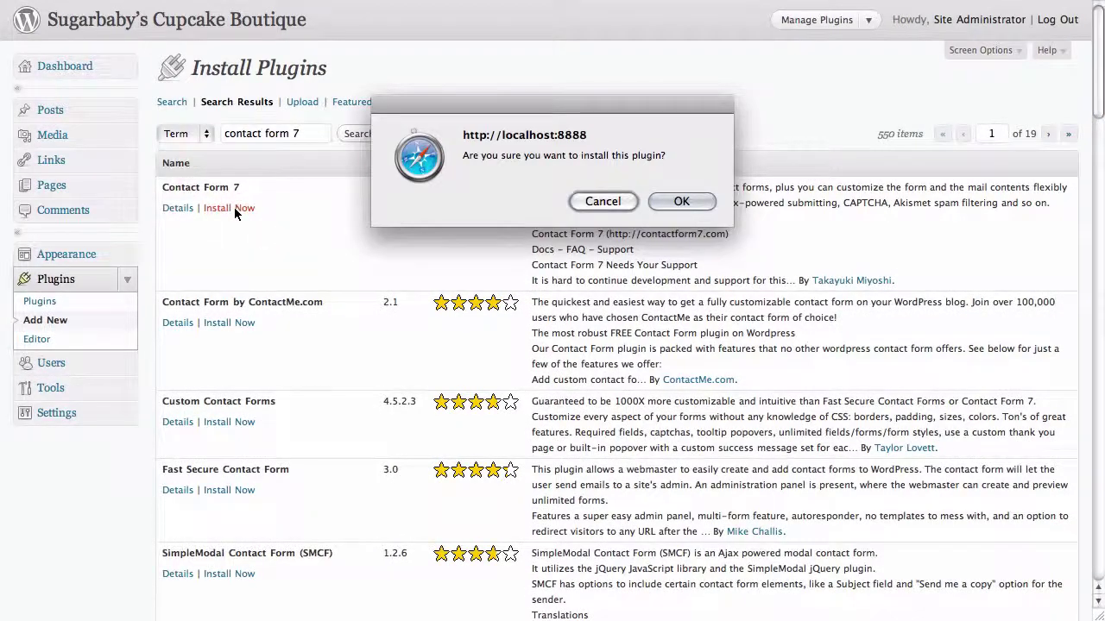
left_click(681, 202)
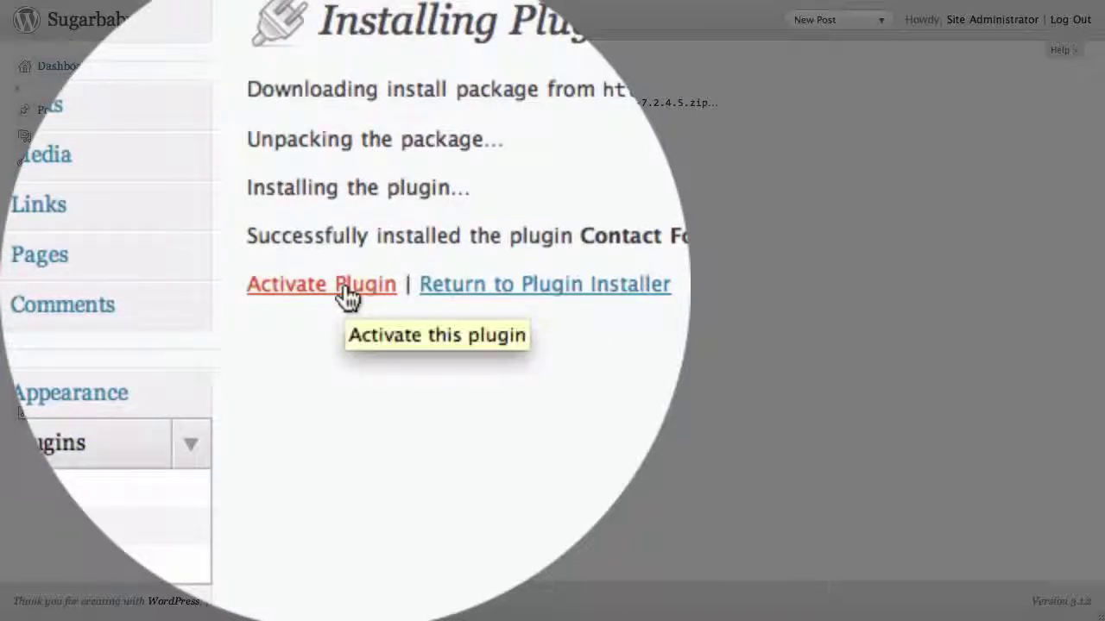
left_click(348, 296)
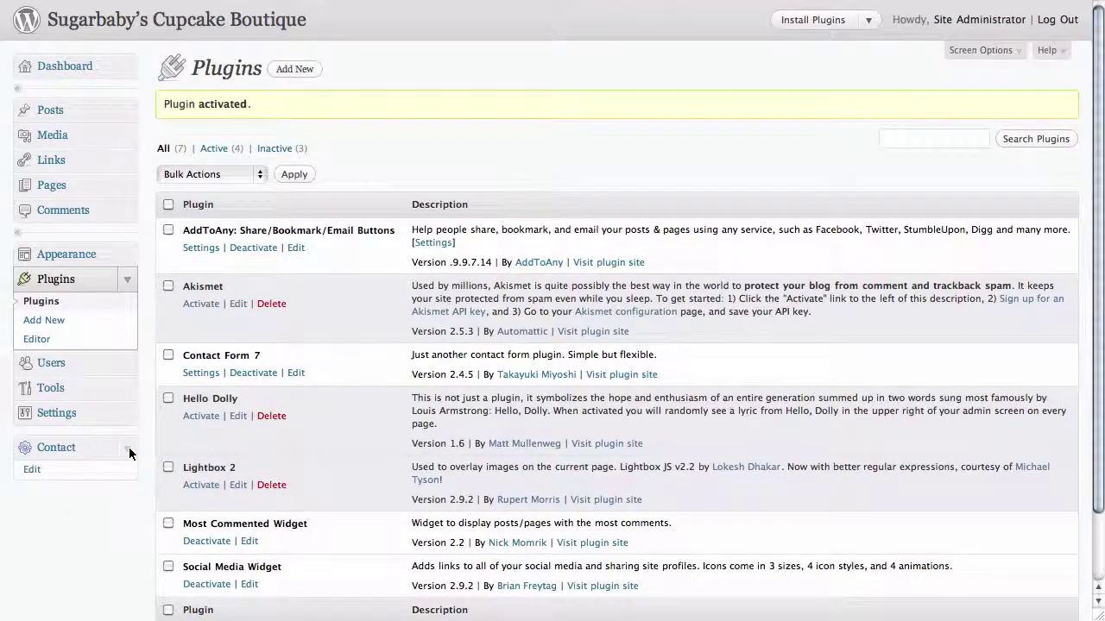
Step: Open Contact form 1 in the Contact Form 7 editor and scroll to its Mail settings
left_click(128, 451)
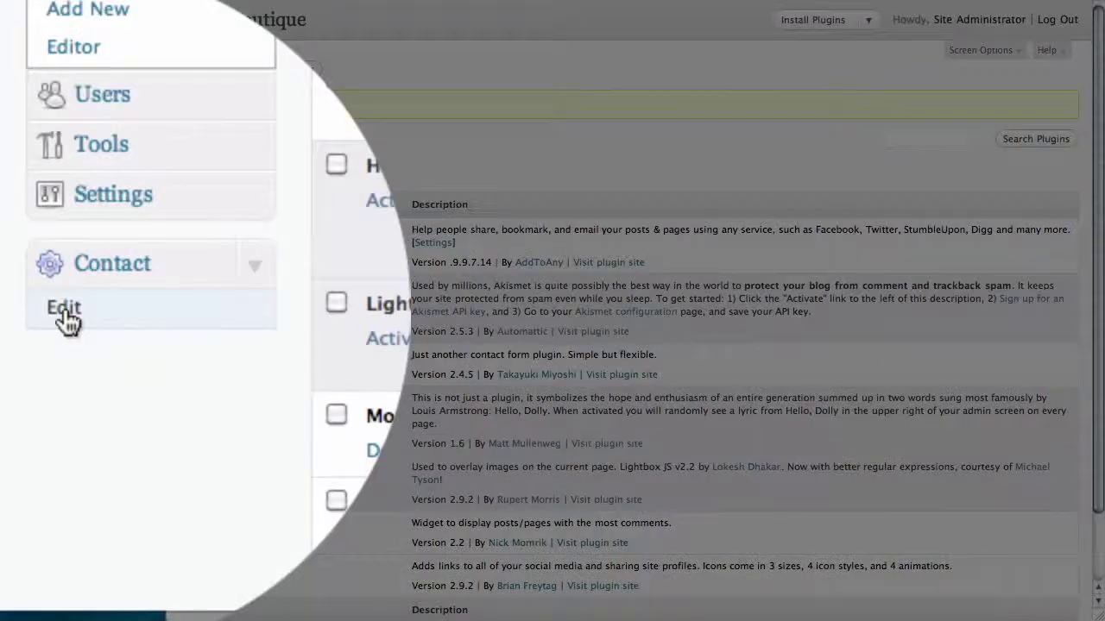
left_click(36, 473)
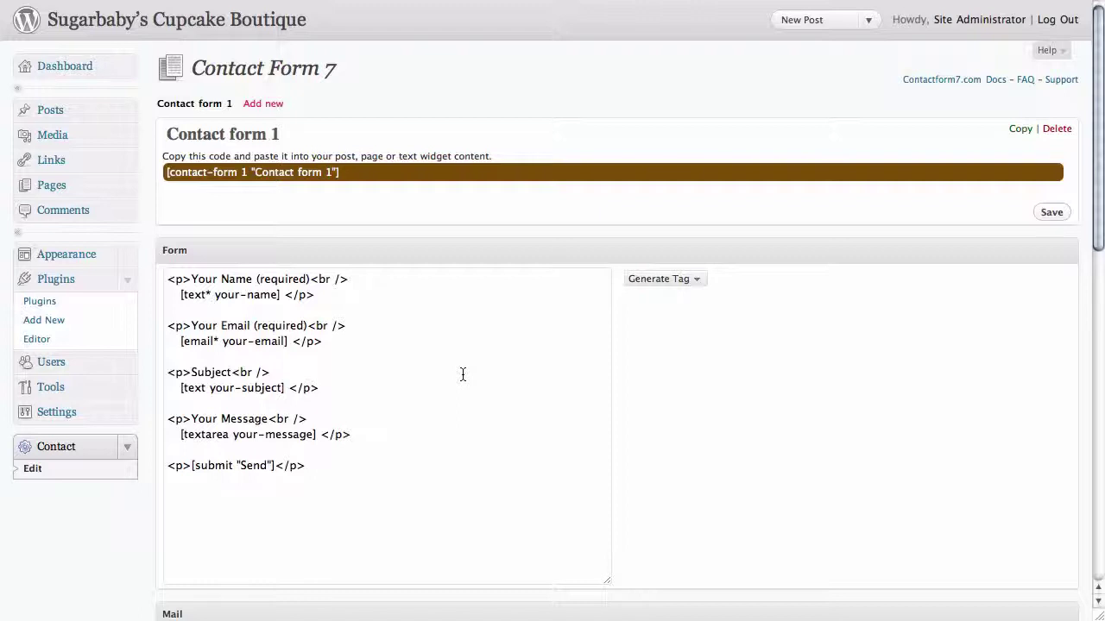
scroll(463, 373, "down", 5)
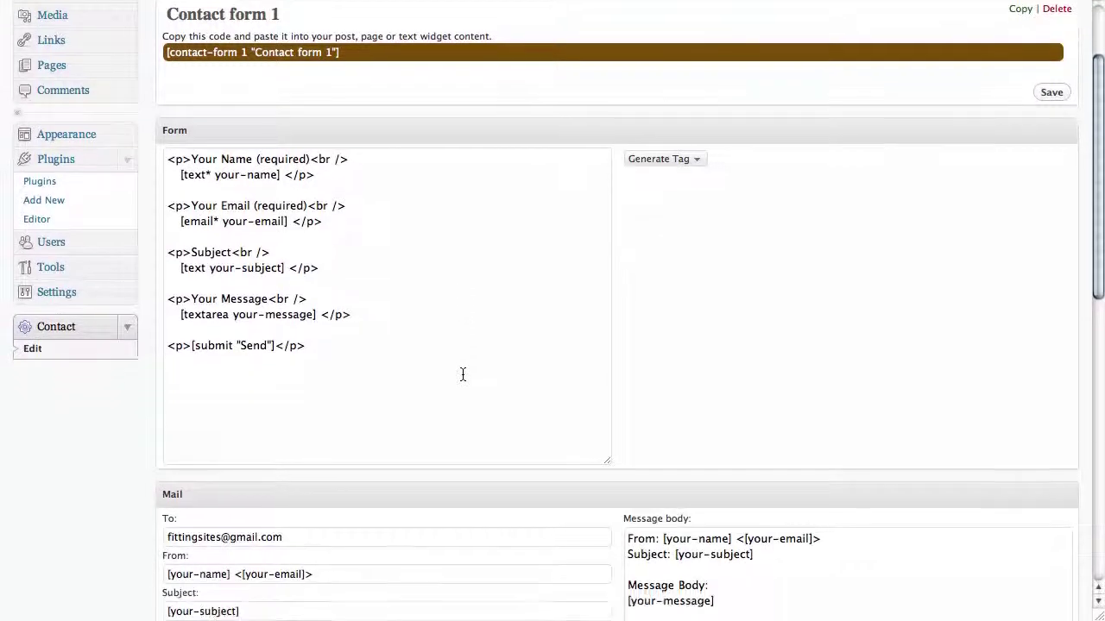
scroll(463, 374, "down", 3)
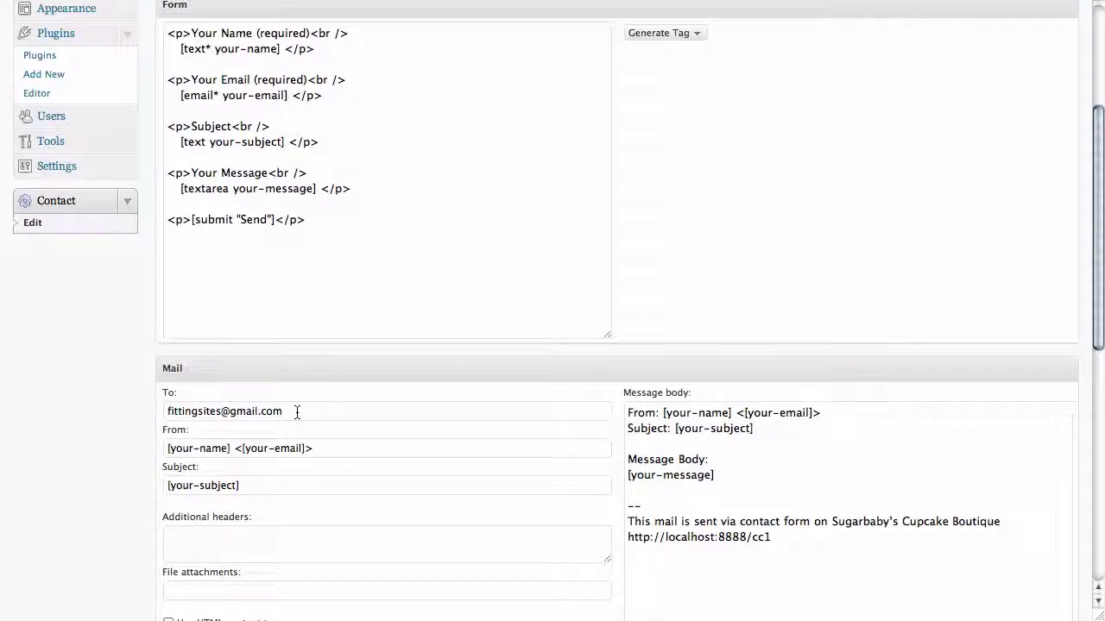
Step: Replace the Mail To recipient with the business's info e-mail address and save the form
triple_click(296, 412)
key("BackSpace")
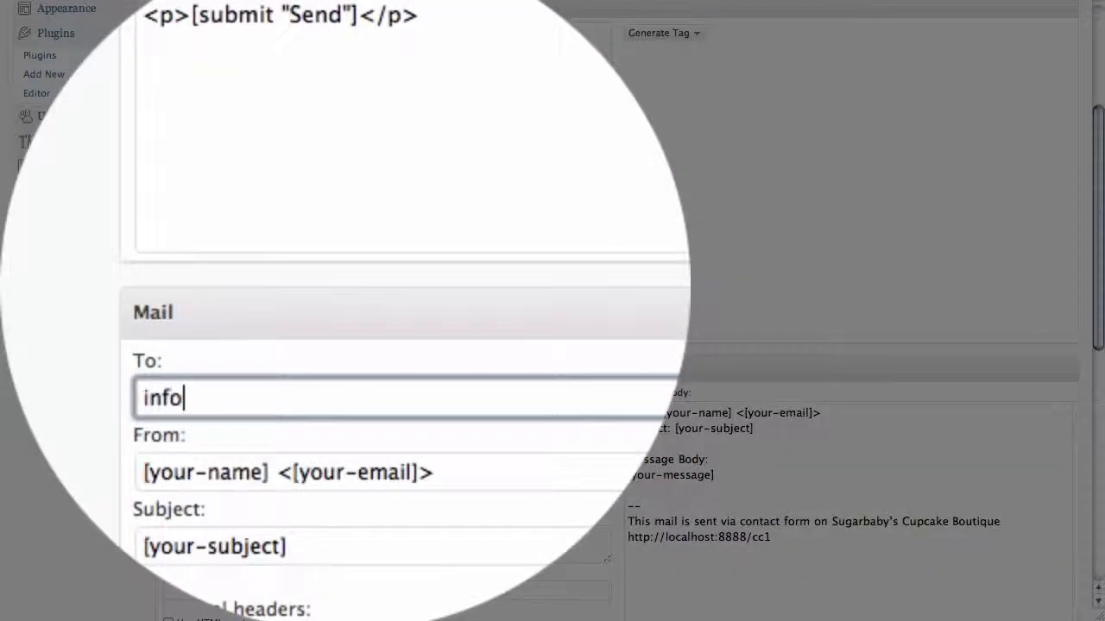
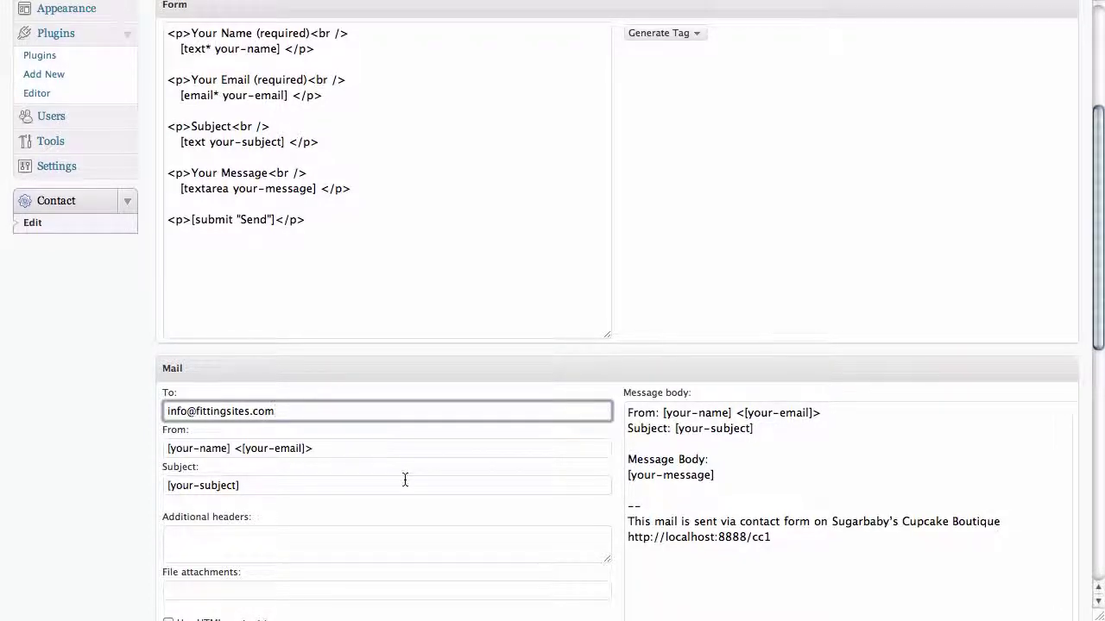
scroll(405, 480, "down", 15)
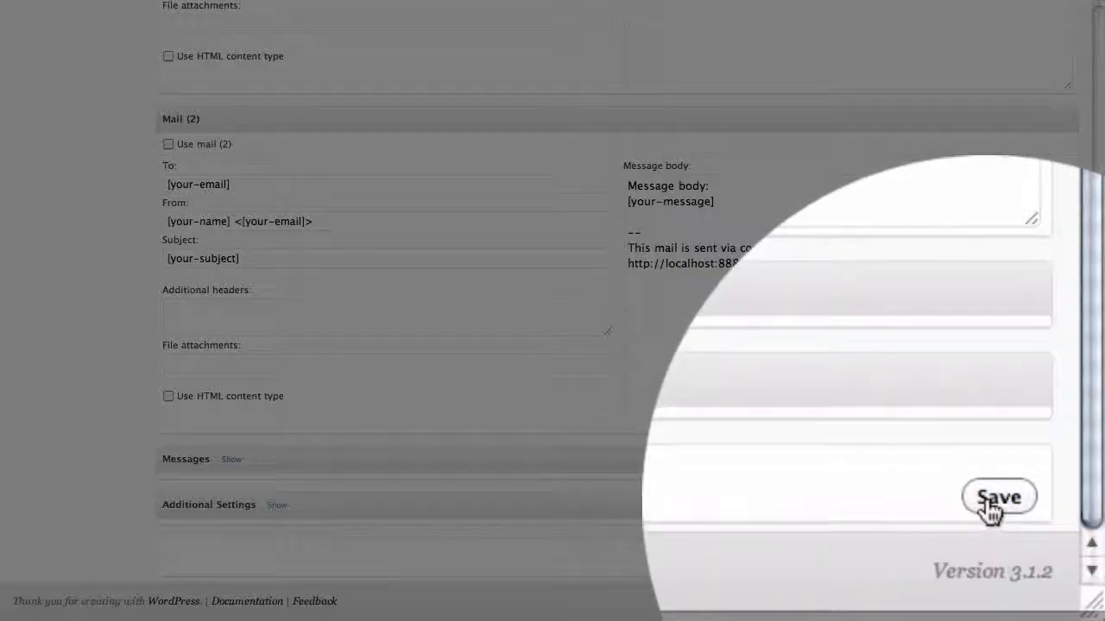
left_click(990, 511)
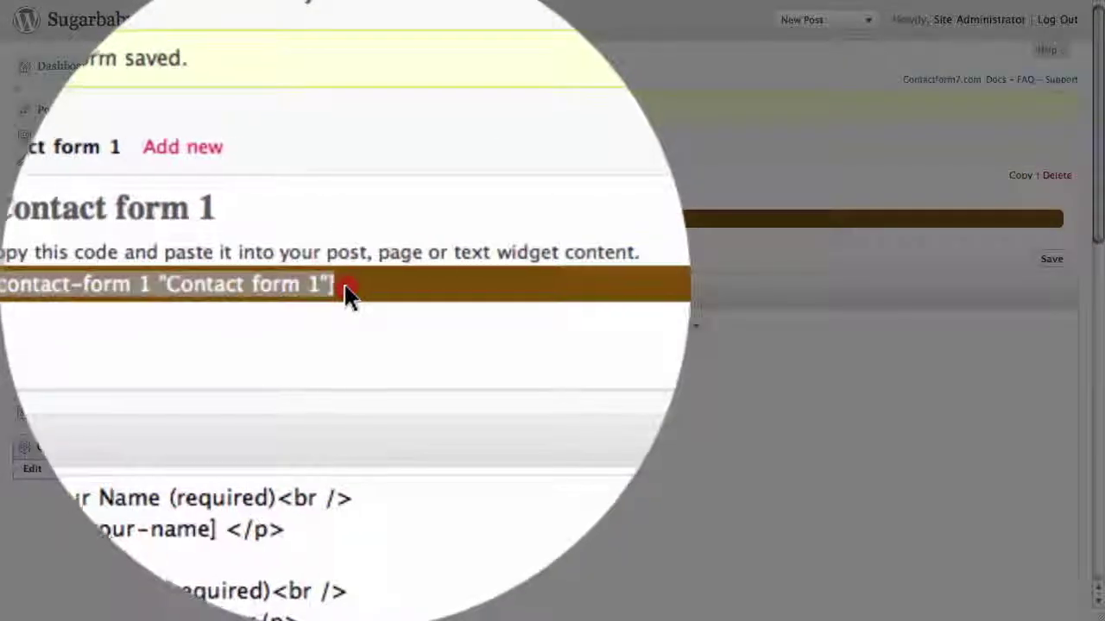
Step: Select the [contact-form 1 "Contact form 1"] shortcode for copying
left_click(343, 222)
key("super+c")
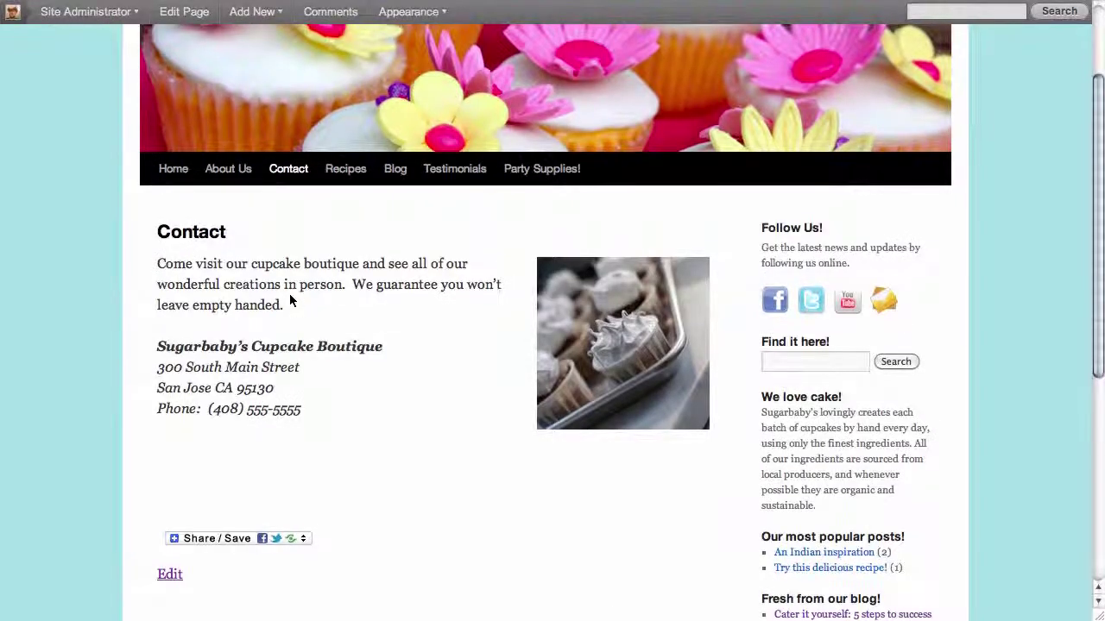
Step: Paste the contact form shortcode on a new line below the phone number and update the page
scroll(290, 298, "up", 3)
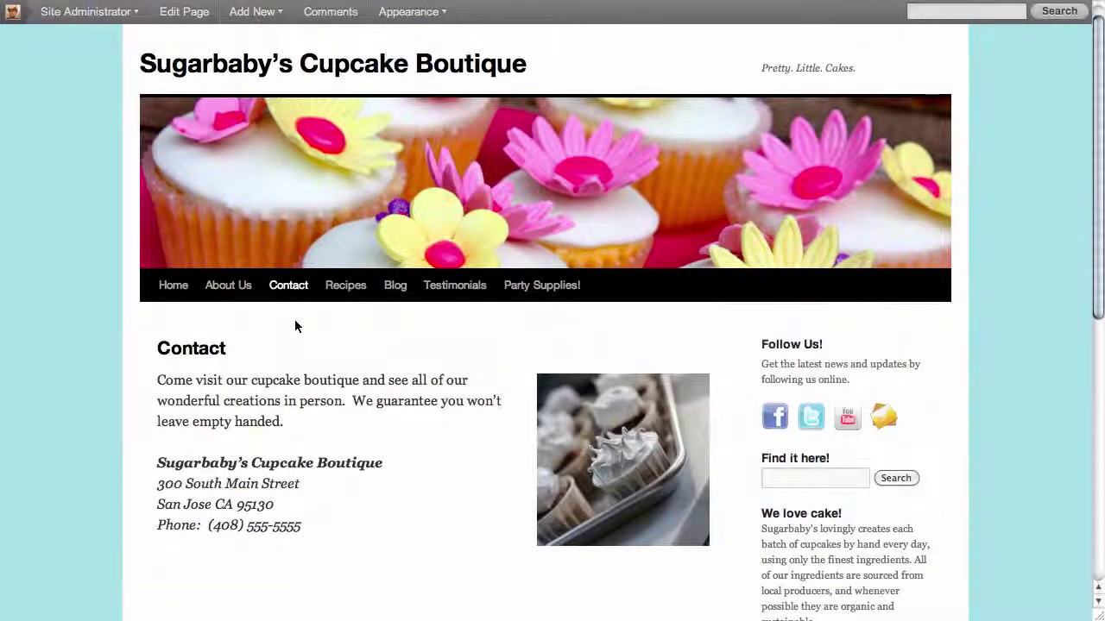
scroll(295, 326, "up", 1)
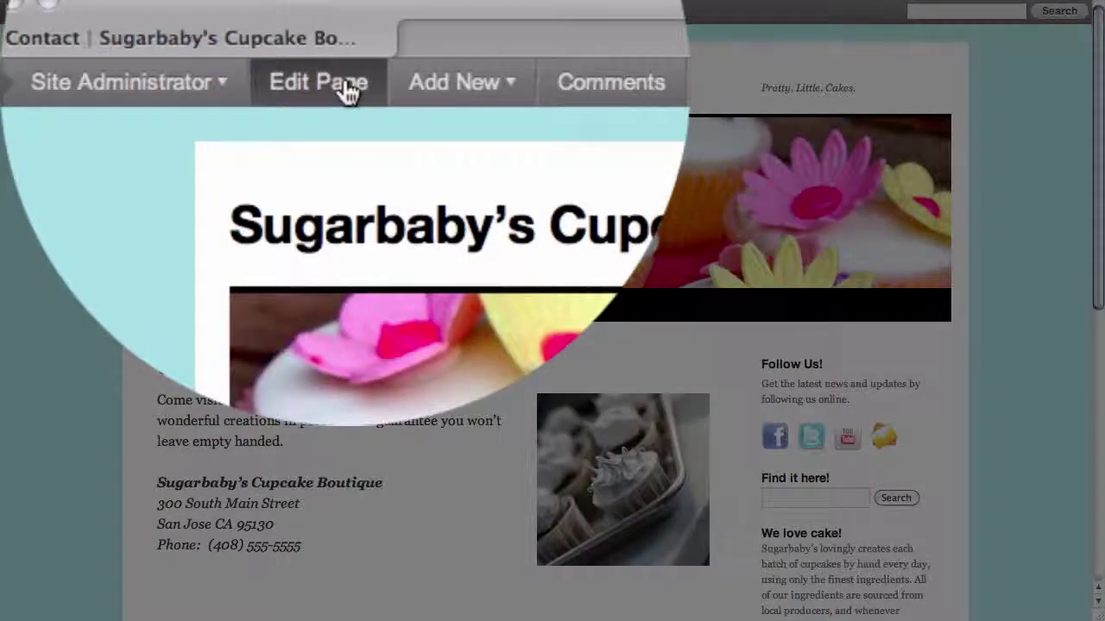
left_click(348, 87)
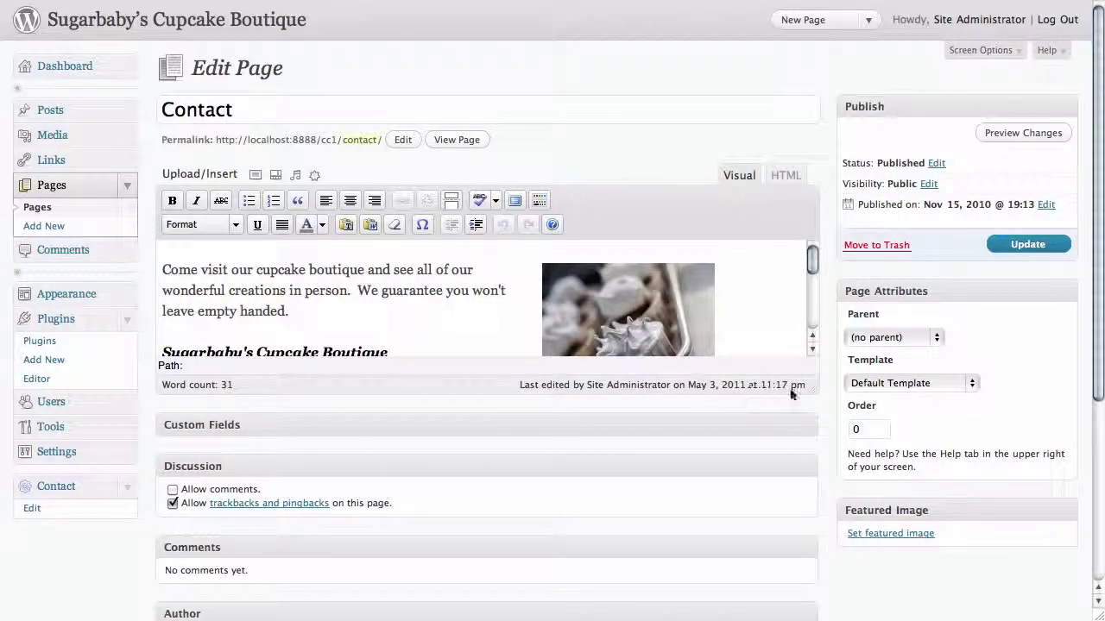
left_click_drag(808, 385, 810, 536)
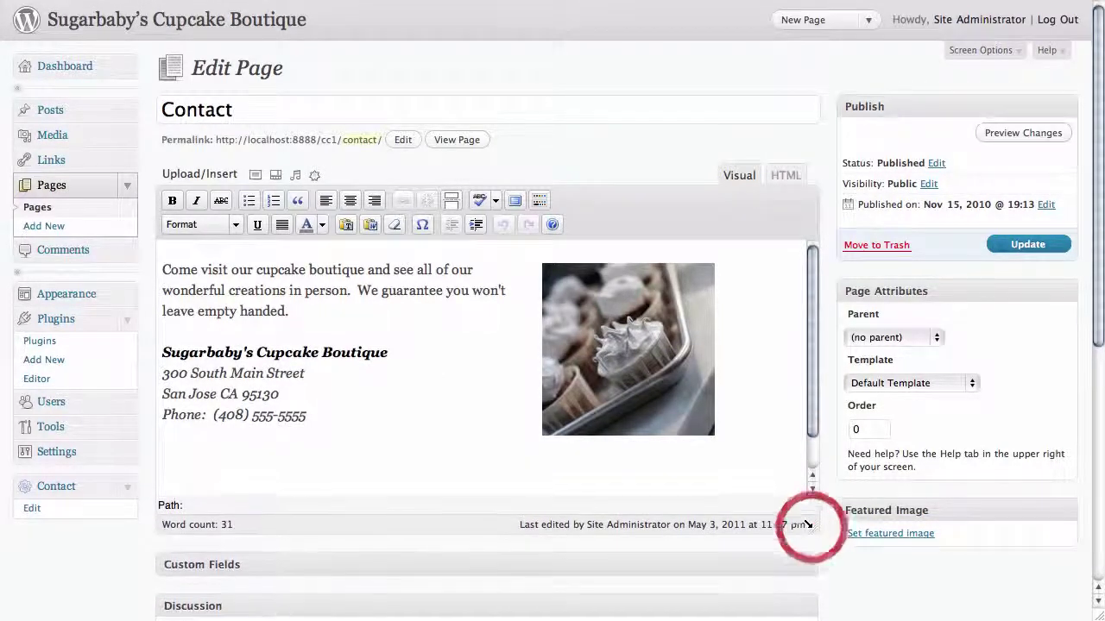
left_click(322, 423)
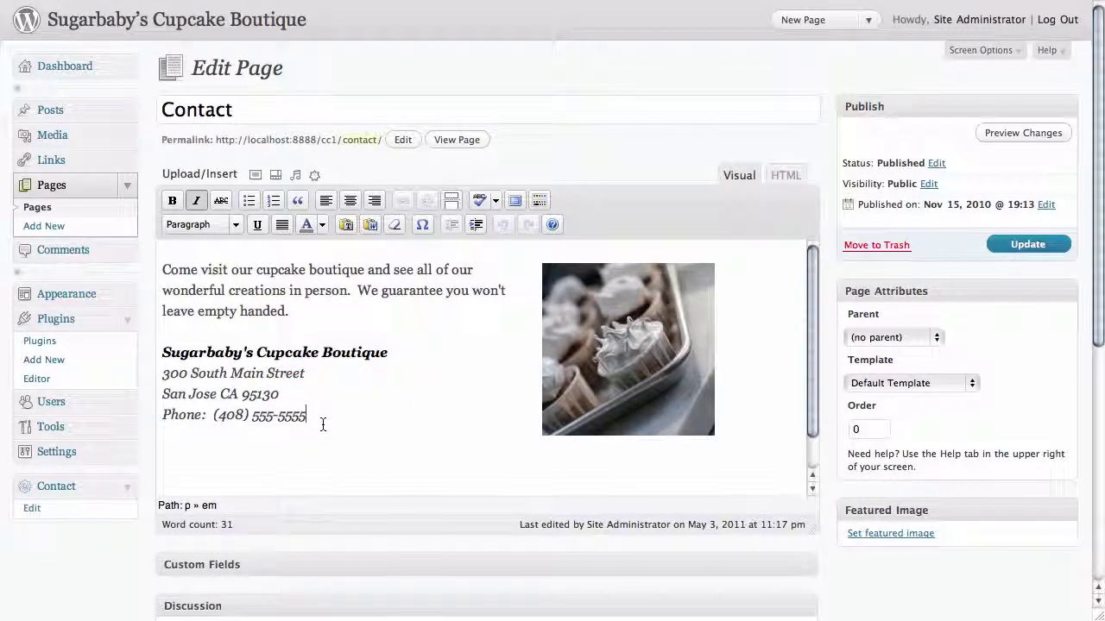
key("Return")
key("super+v")
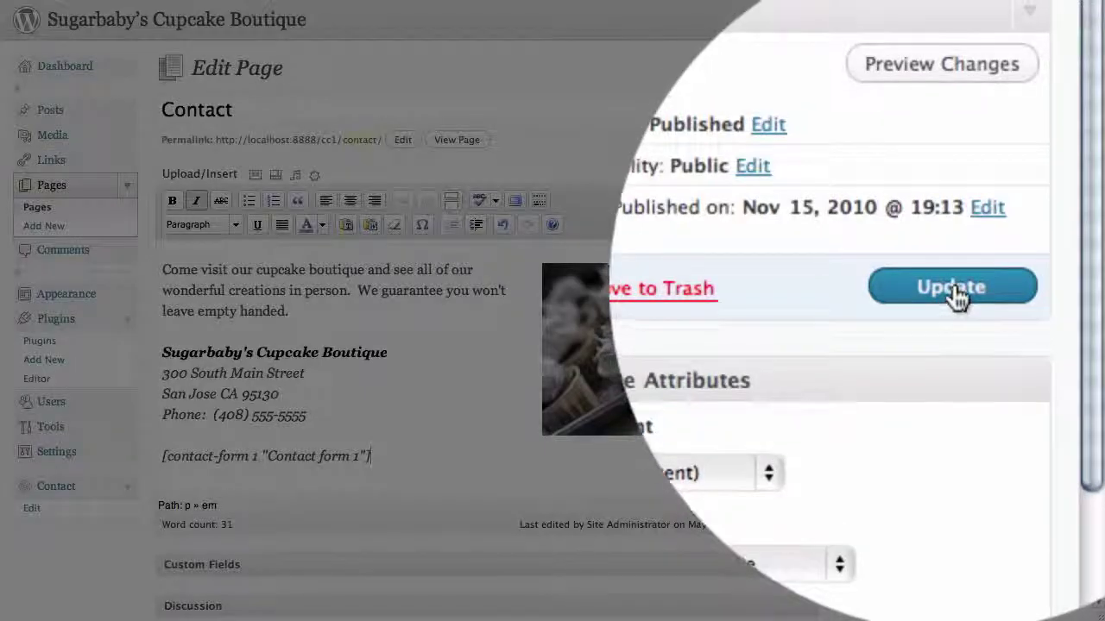
left_click(1029, 246)
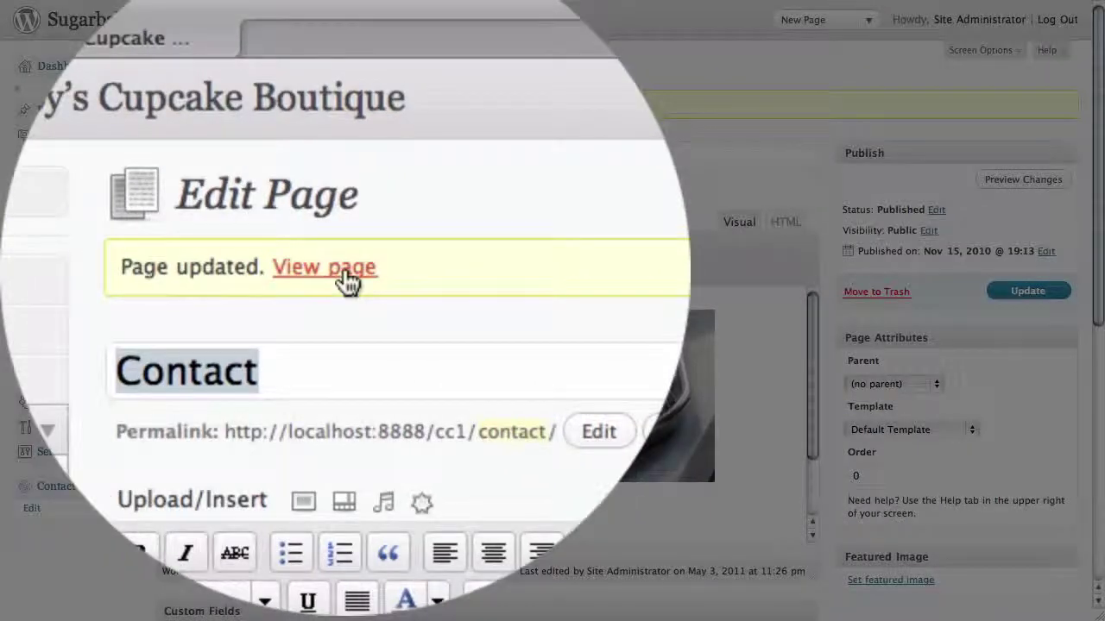
Step: View the live Contact page and scroll down to the embedded Name, Email, Subject, Message form
left_click(348, 278)
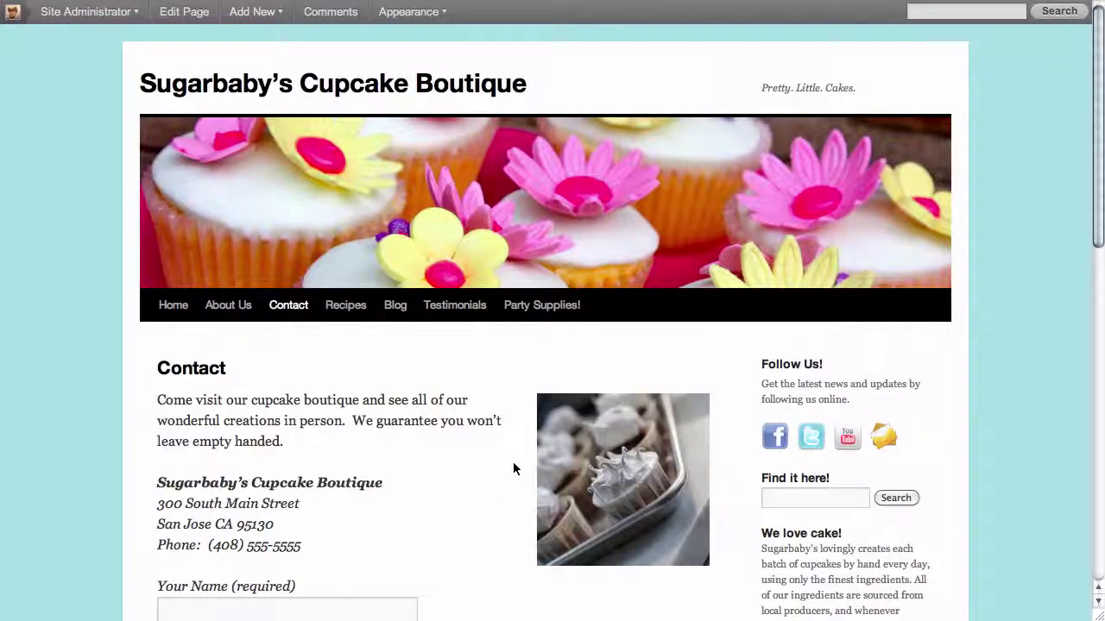
scroll(512, 469, "down", 5)
scroll(512, 468, "down", 7)
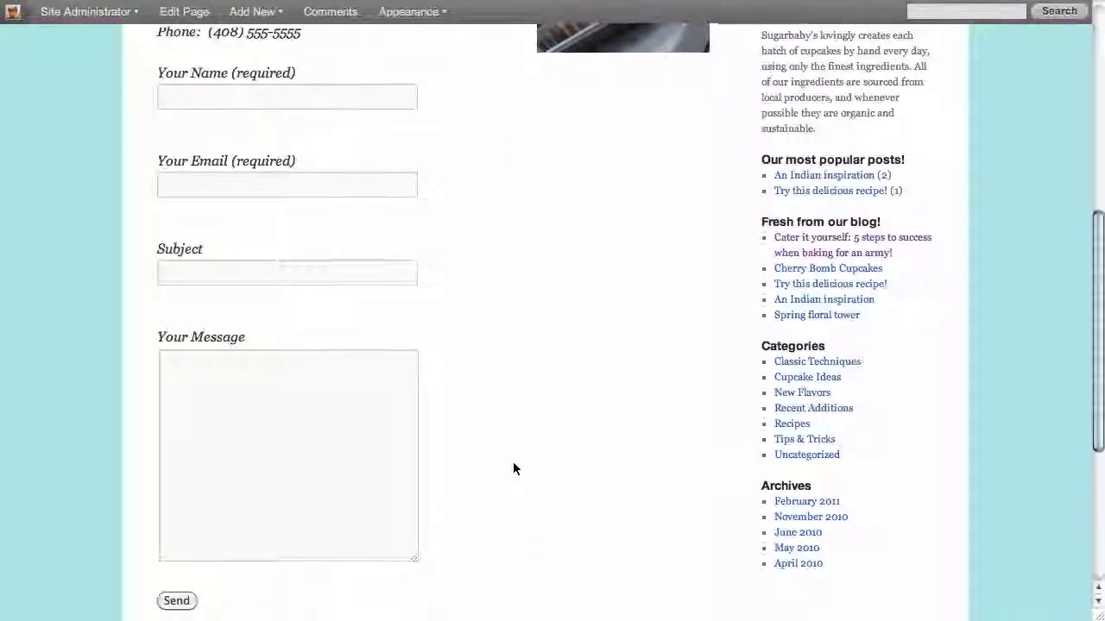
scroll(512, 468, "down", 1)
scroll(512, 468, "down", 1)
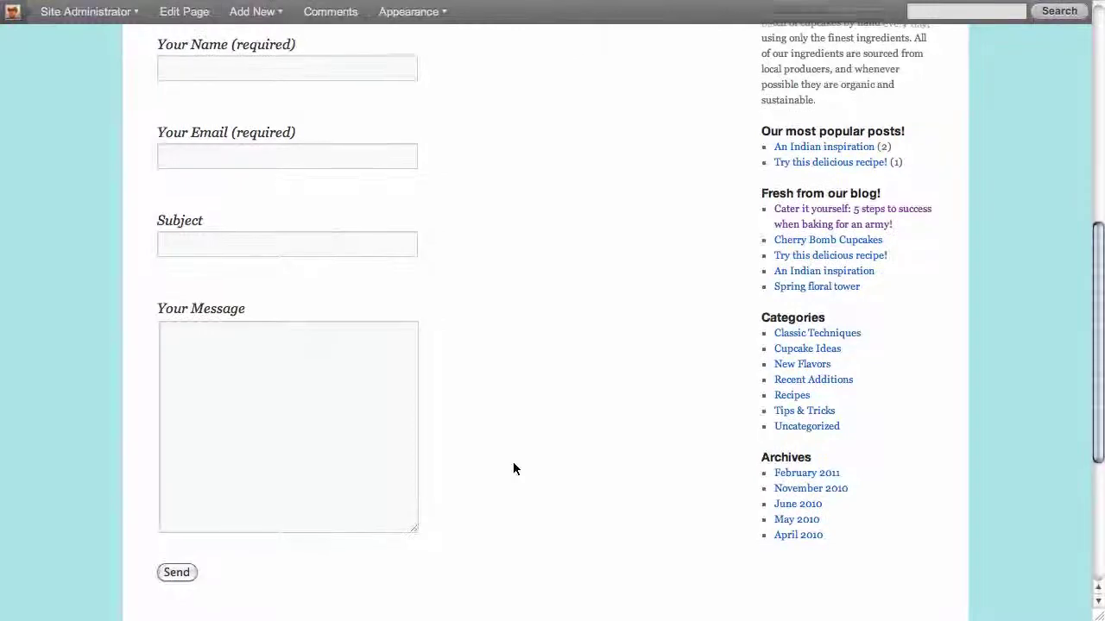